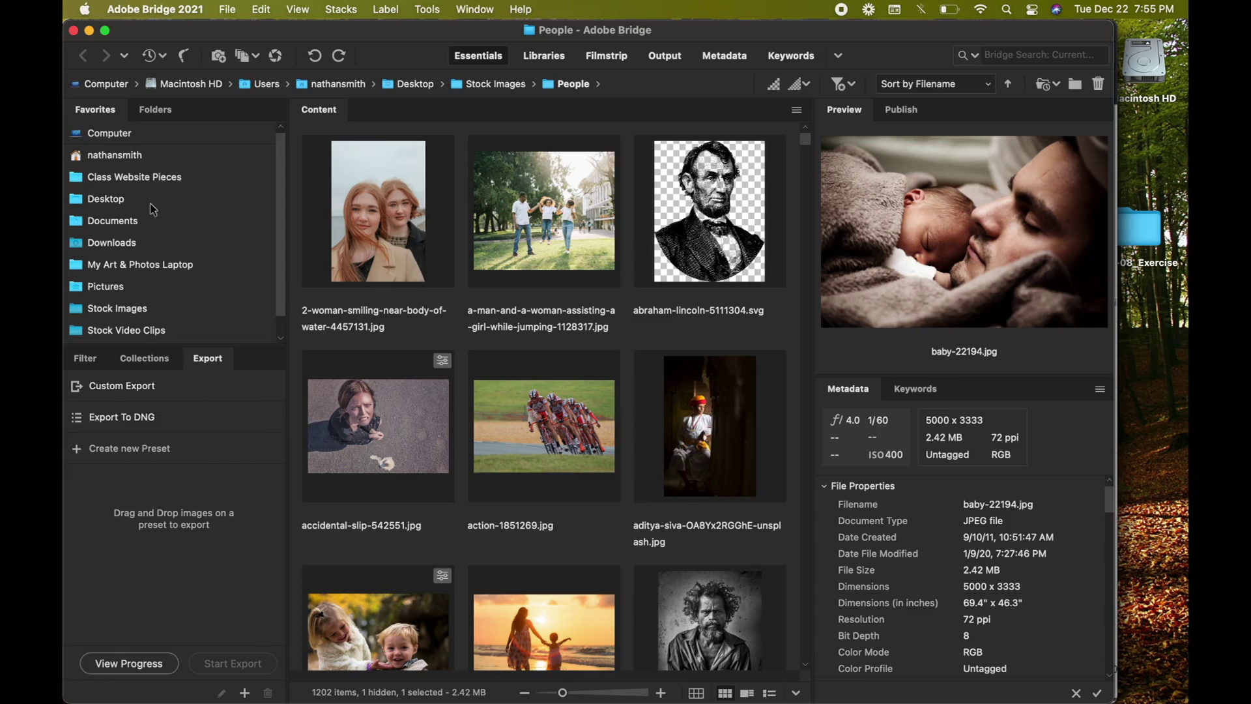
# Open the B02-08_Exercise folder on the Desktop in Bridge
pyautogui.click(116, 206)
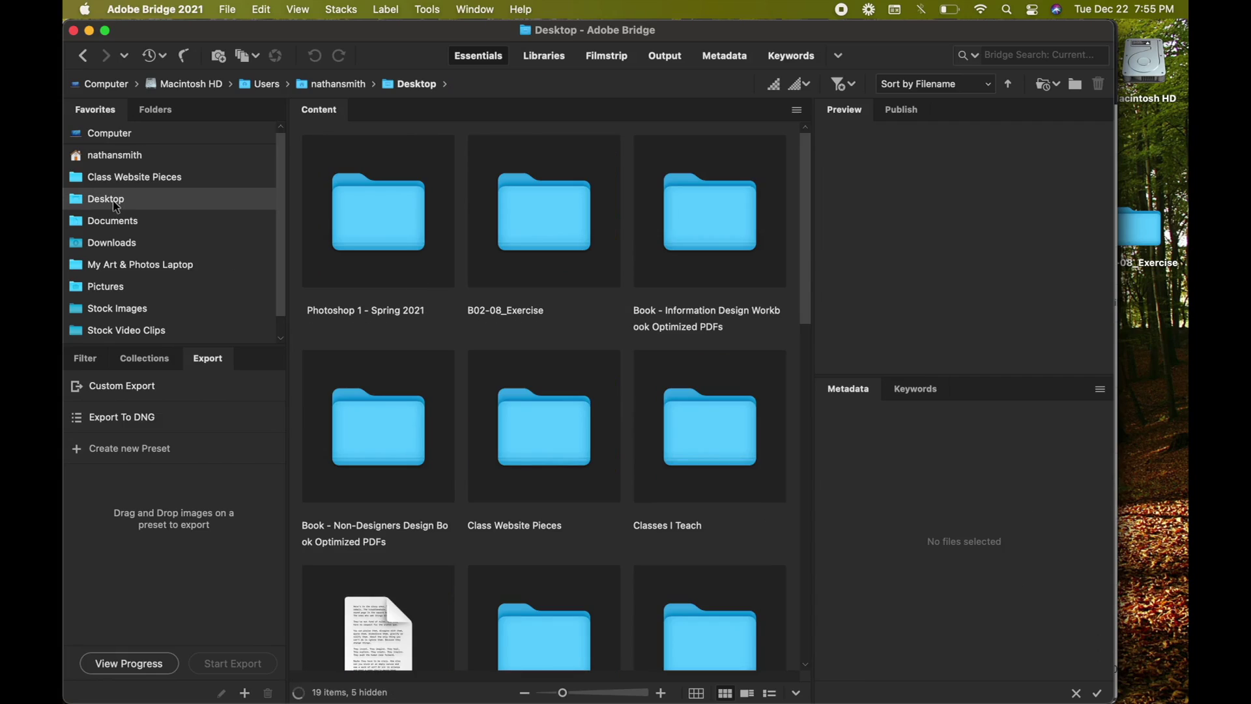
pyautogui.click(525, 230)
pyautogui.doubleClick(523, 229)
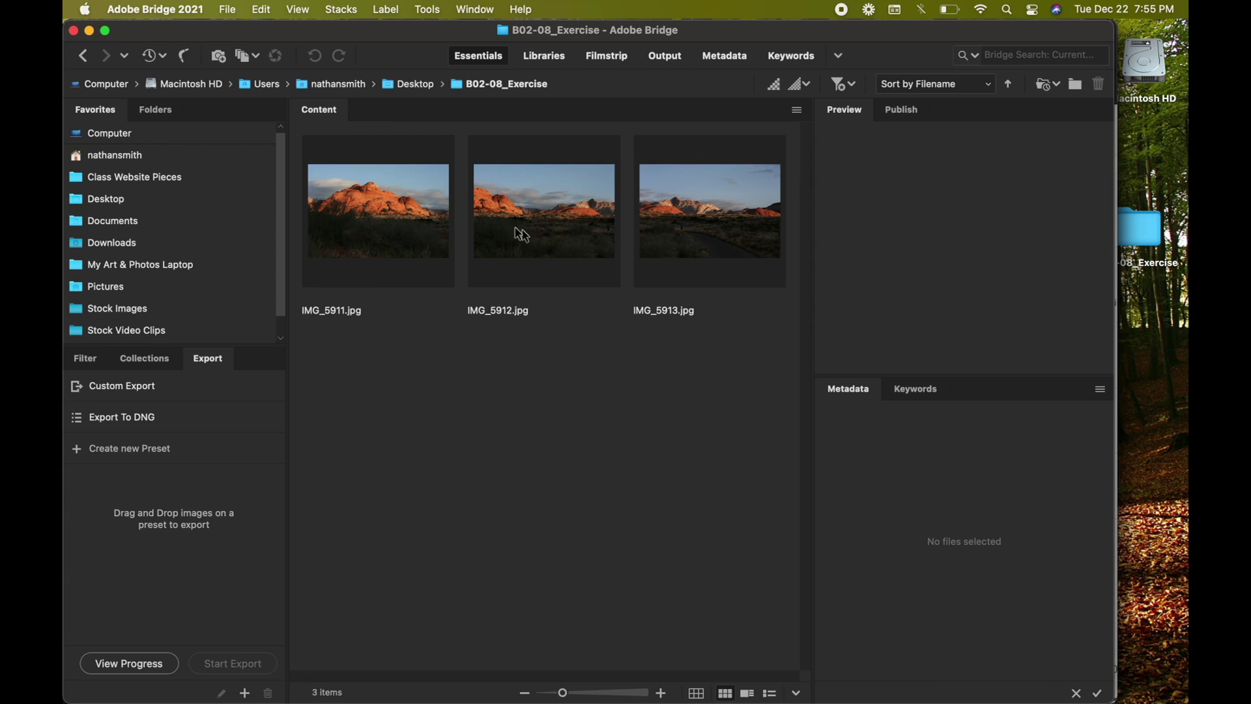
# Preview IMG_5911, IMG_5912 and IMG_5913, then select all three desert photos together
pyautogui.click(400, 213)
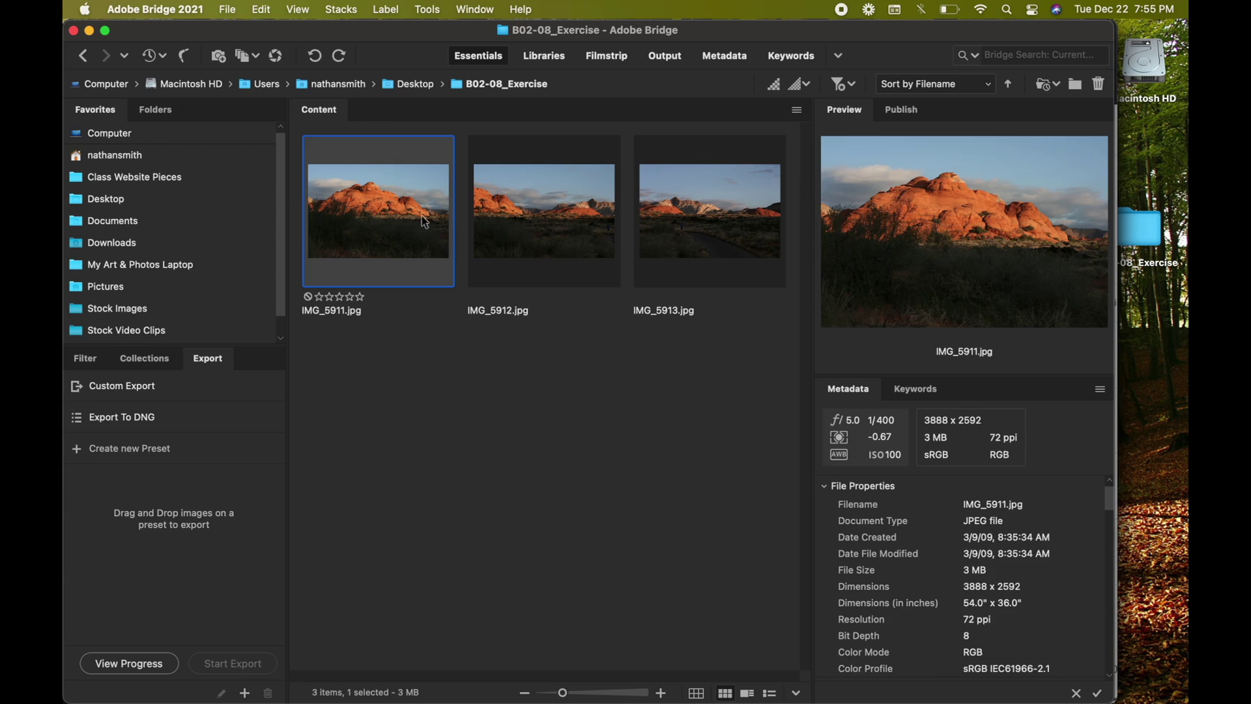
pyautogui.click(509, 231)
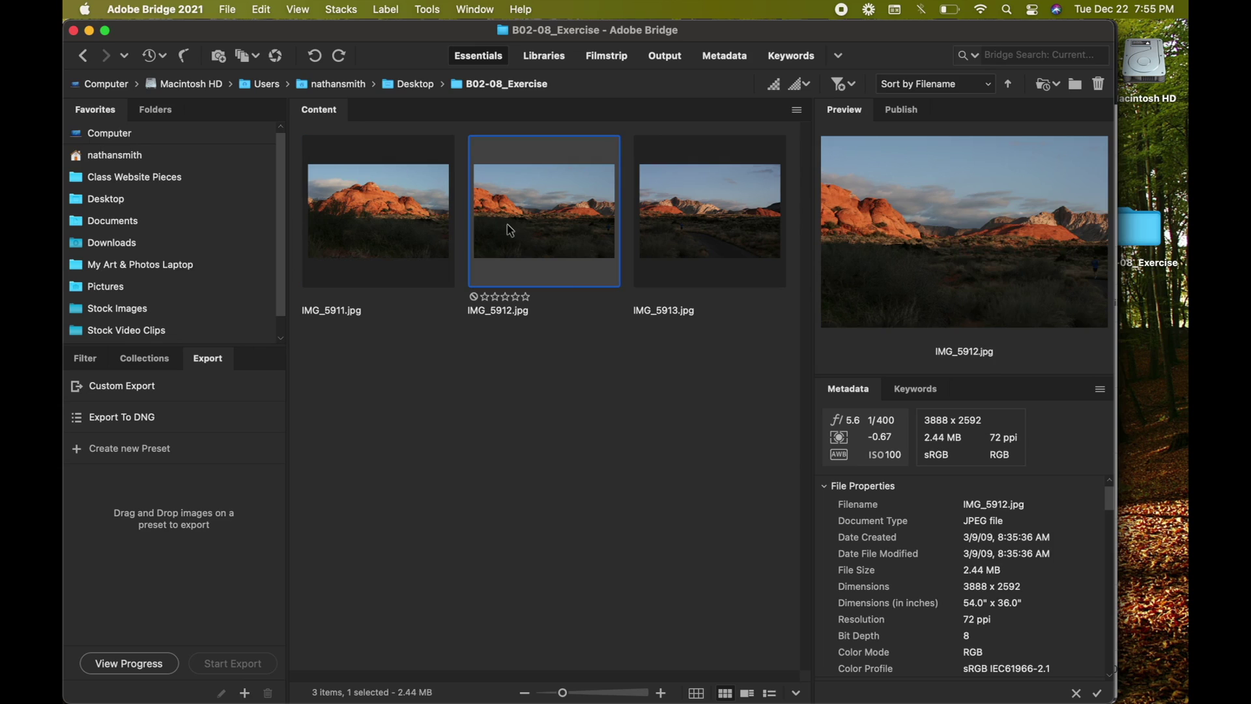
pyautogui.click(679, 228)
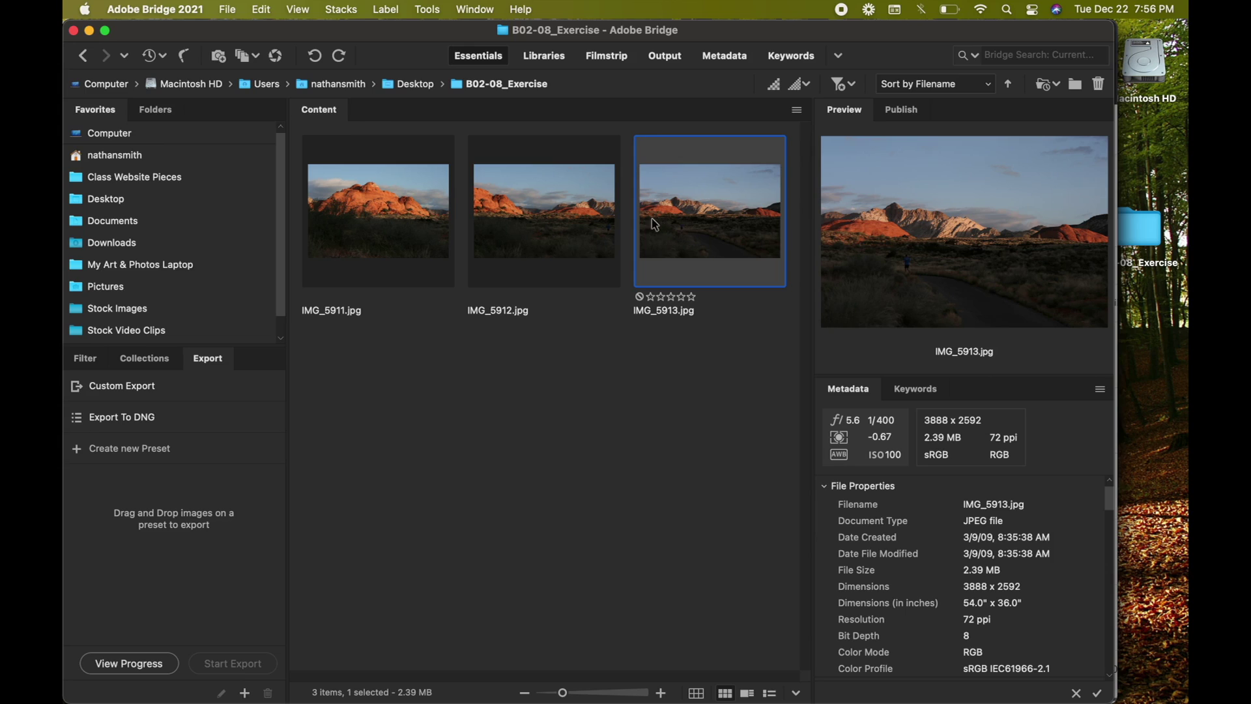
pyautogui.keyDown('shift'); pyautogui.click(400, 218); pyautogui.keyUp('shift')
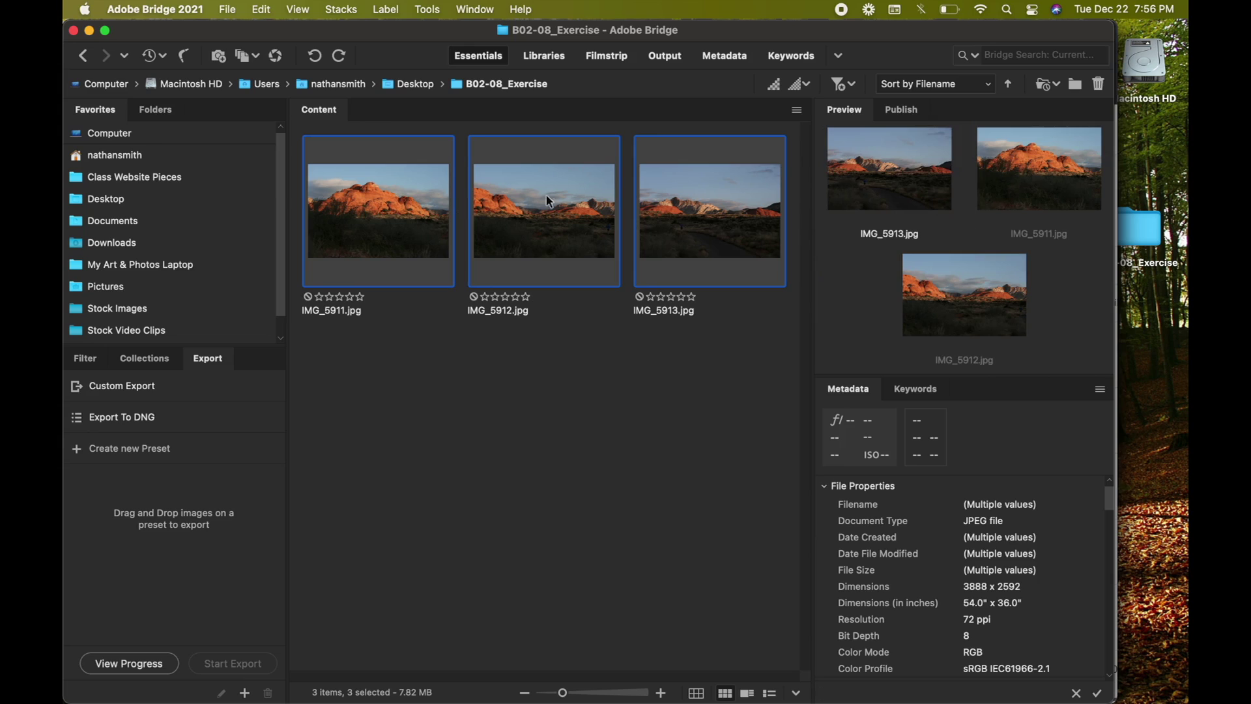
# Open the three photos in Camera Raw, select all three in the filmstrip, and show their actions menu
pyautogui.click(276, 56)
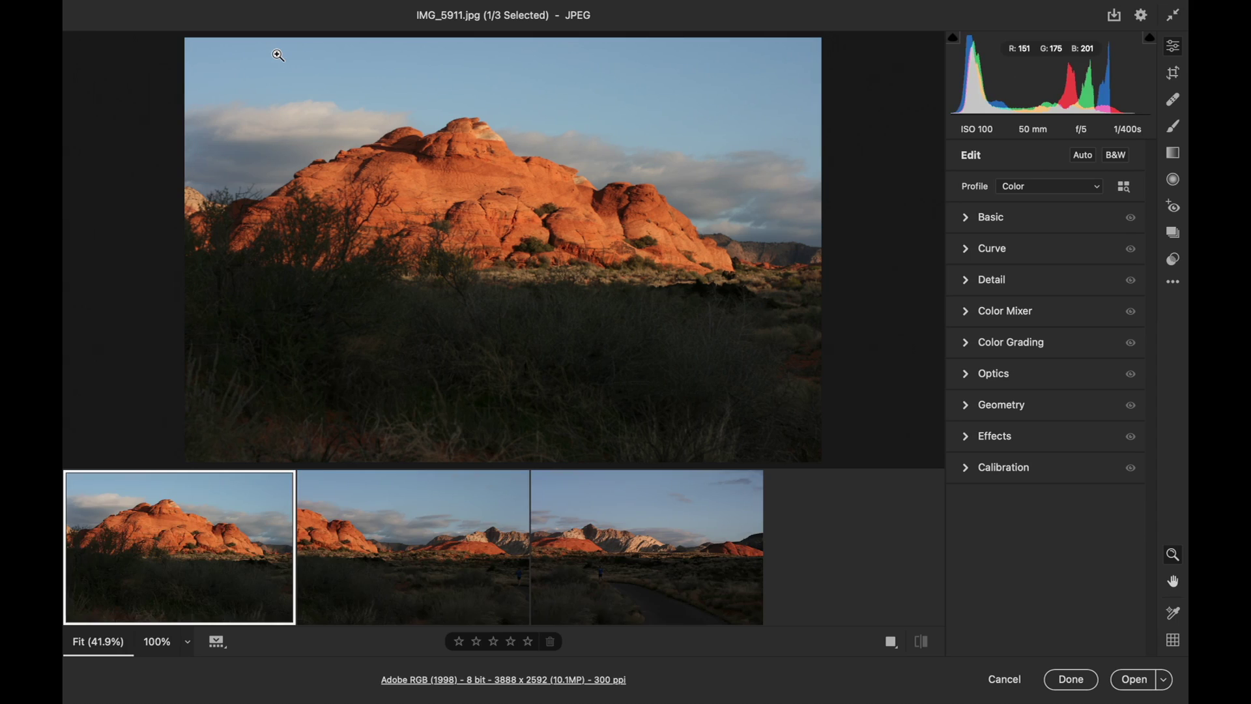
pyautogui.press('shift')
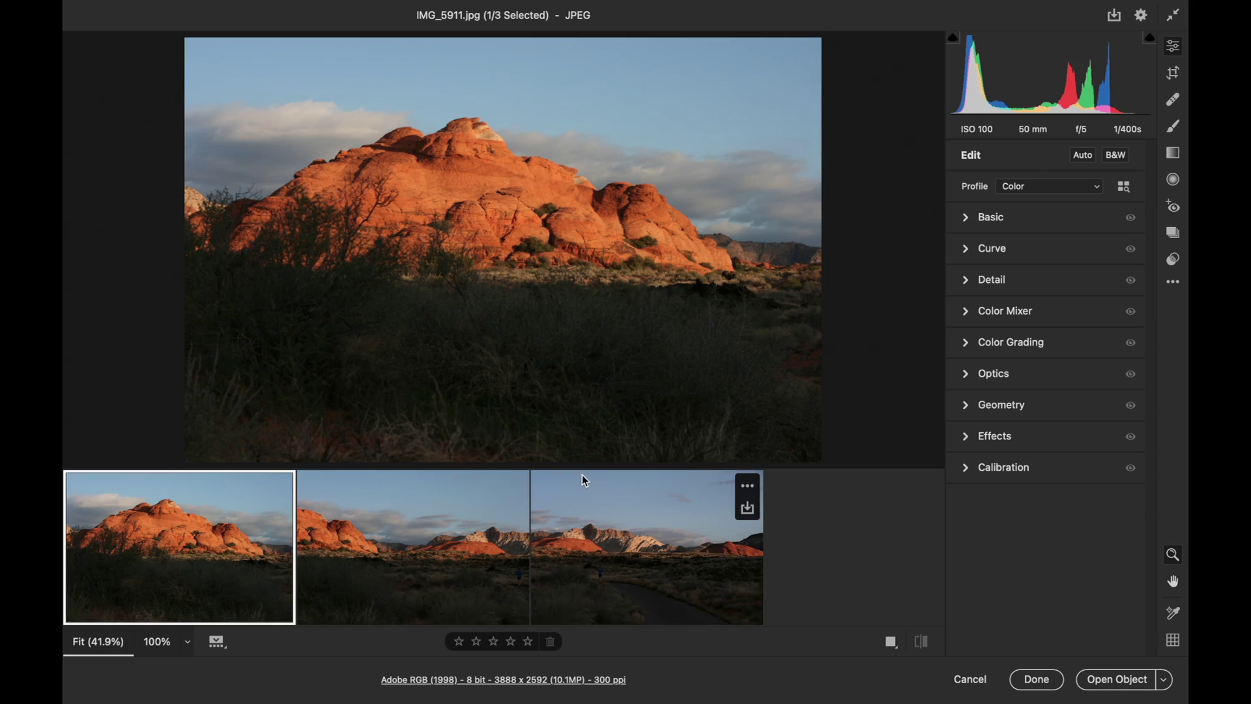
pyautogui.keyDown('shift'); pyautogui.click(584, 482); pyautogui.keyUp('shift')
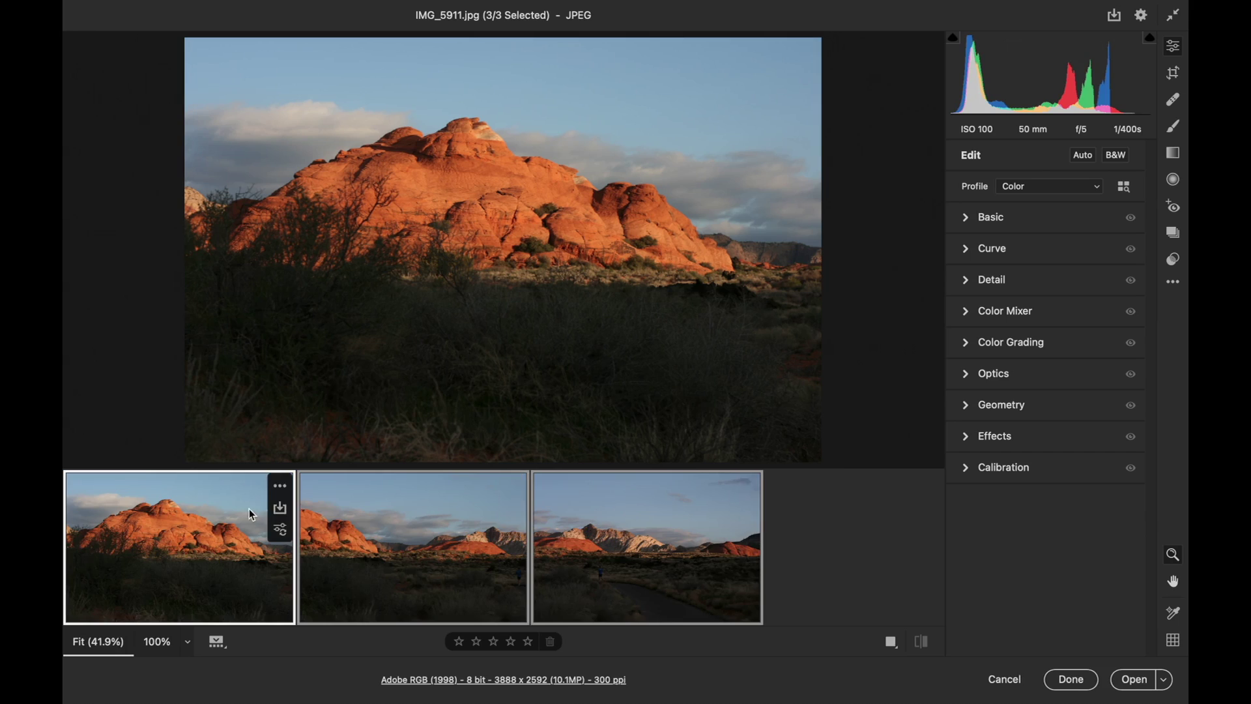
pyautogui.moveTo(273, 498)
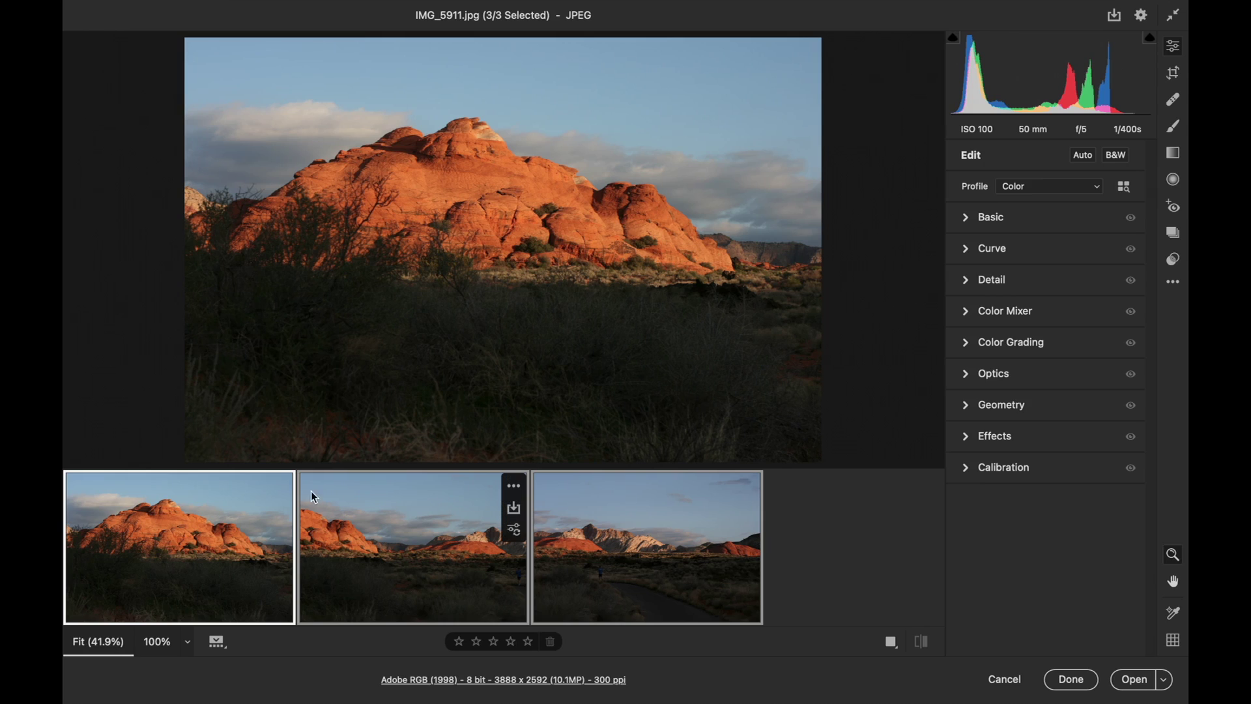
pyautogui.click(280, 489)
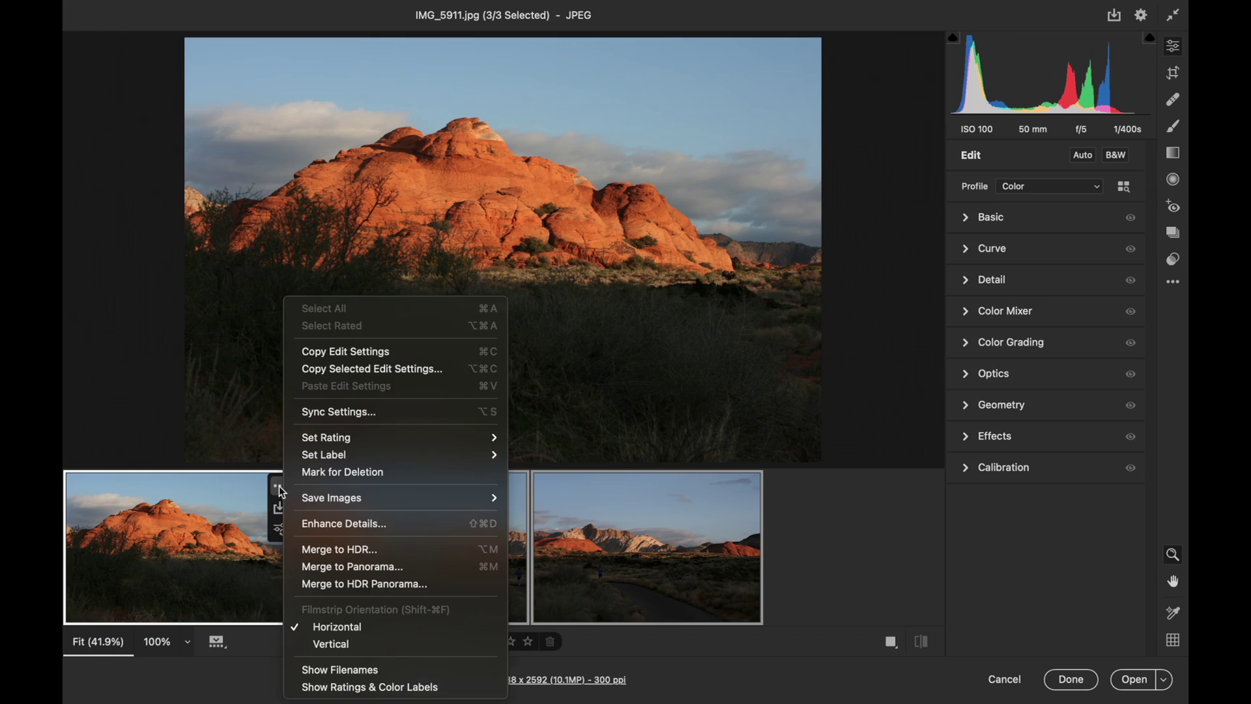
# Merge the photos into a panorama preview, compare projections, and settle on Spherical with Boundary Warp 44
pyautogui.click(334, 566)
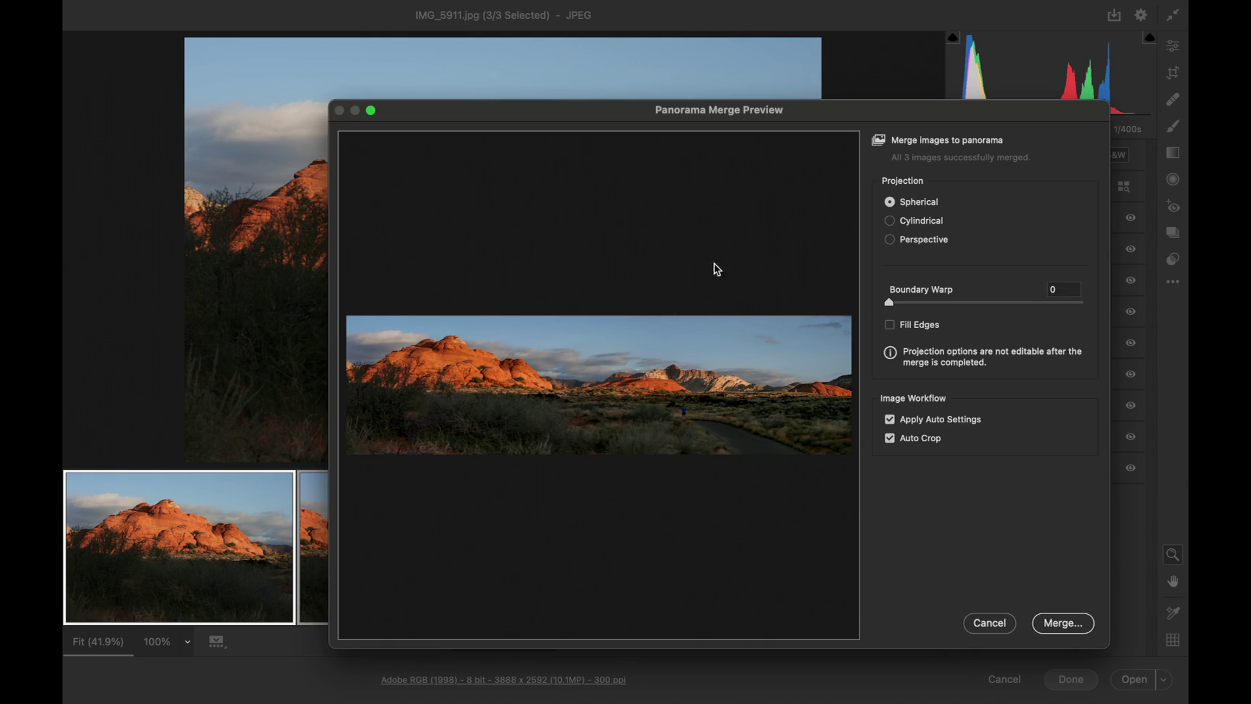
pyautogui.click(892, 222)
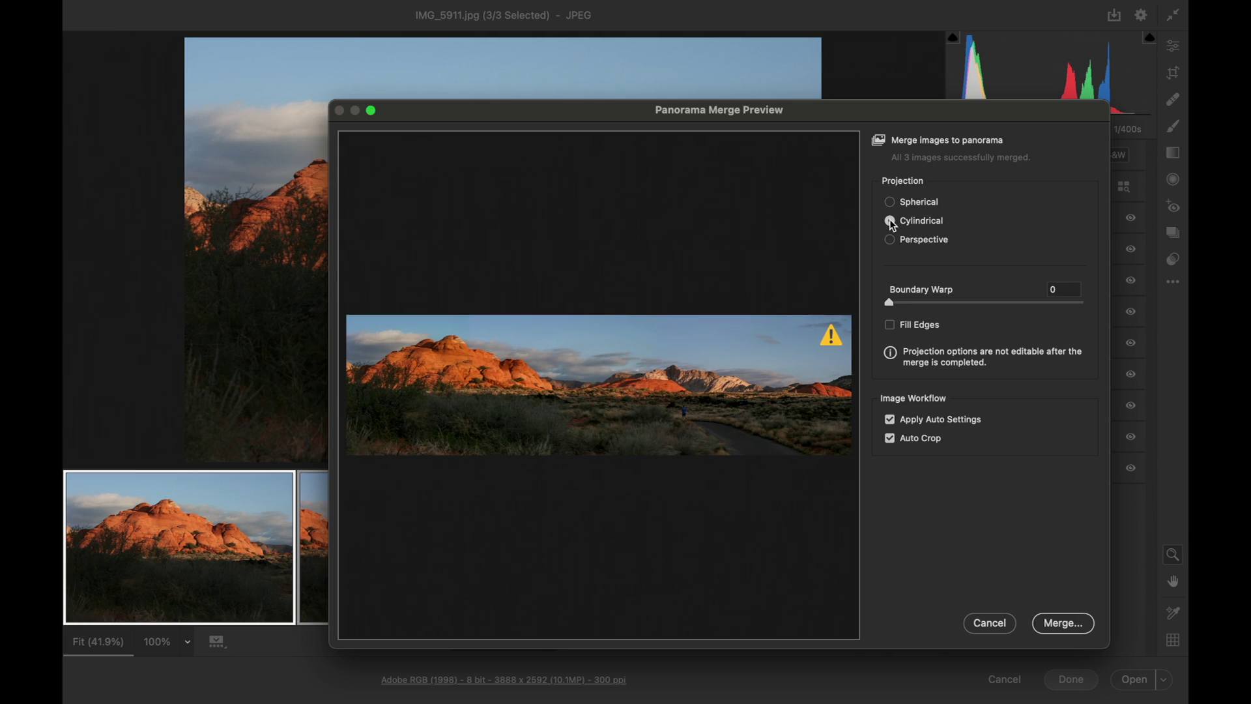
pyautogui.click(886, 236)
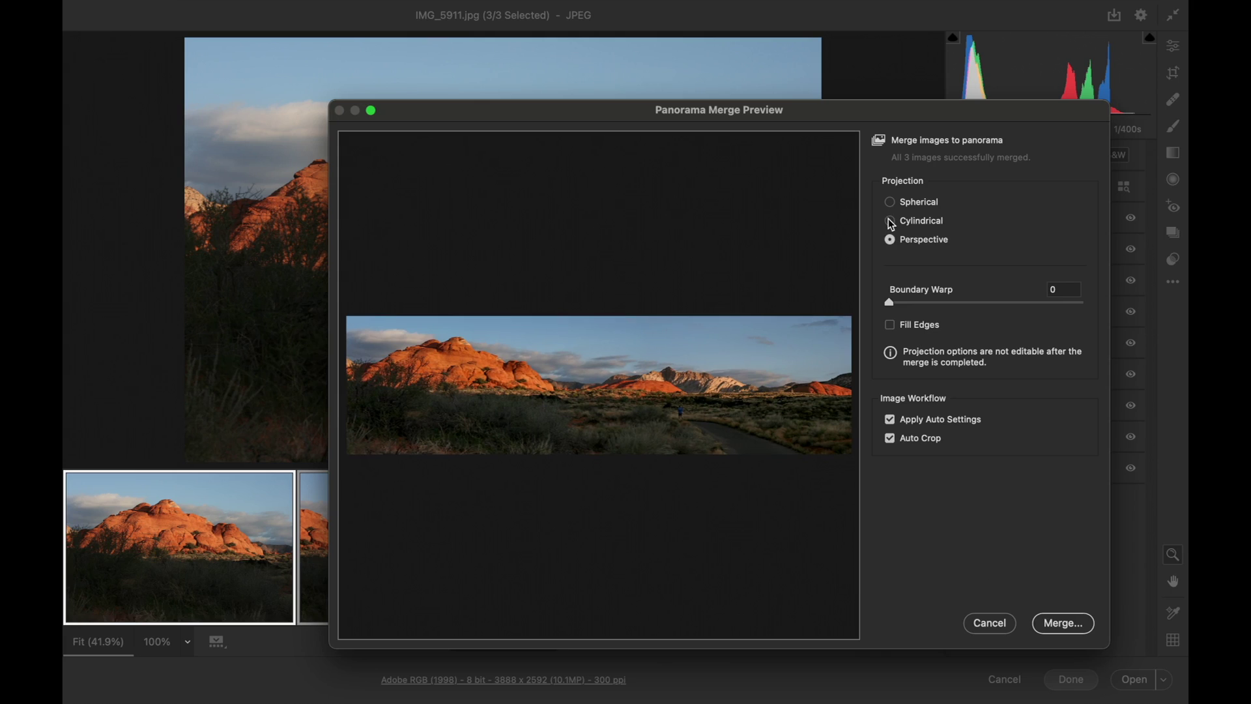
pyautogui.click(891, 222)
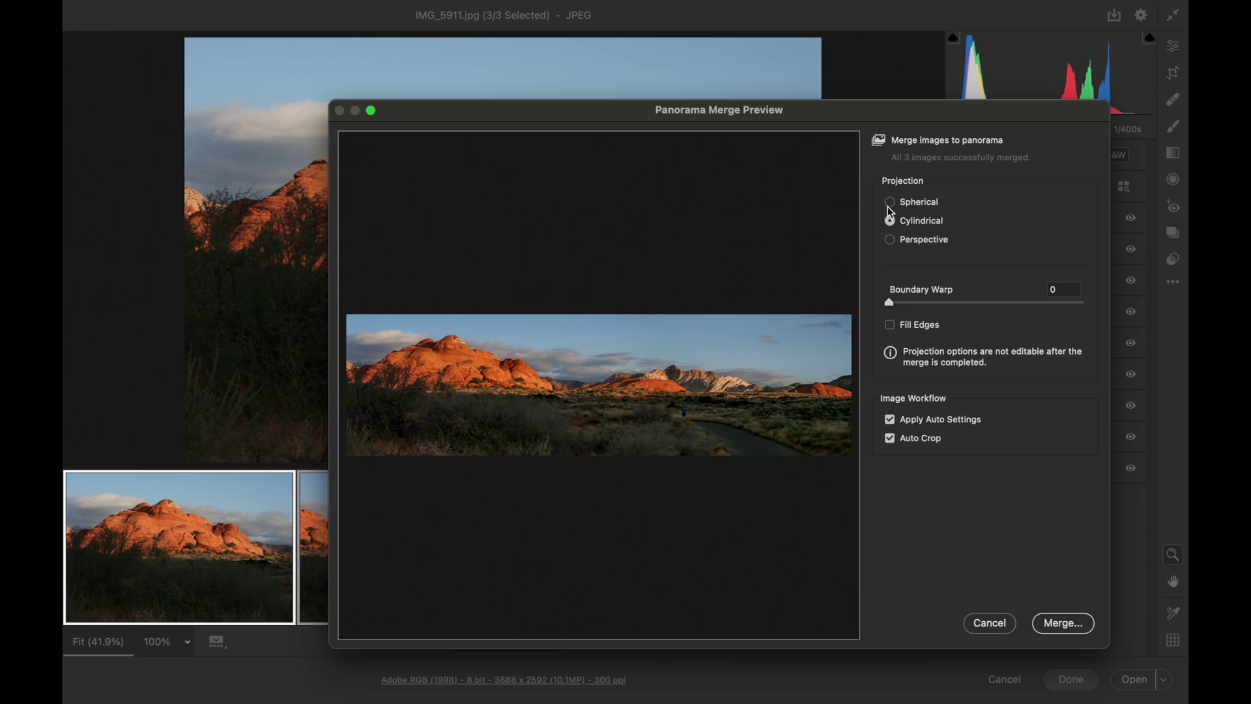
pyautogui.click(887, 201)
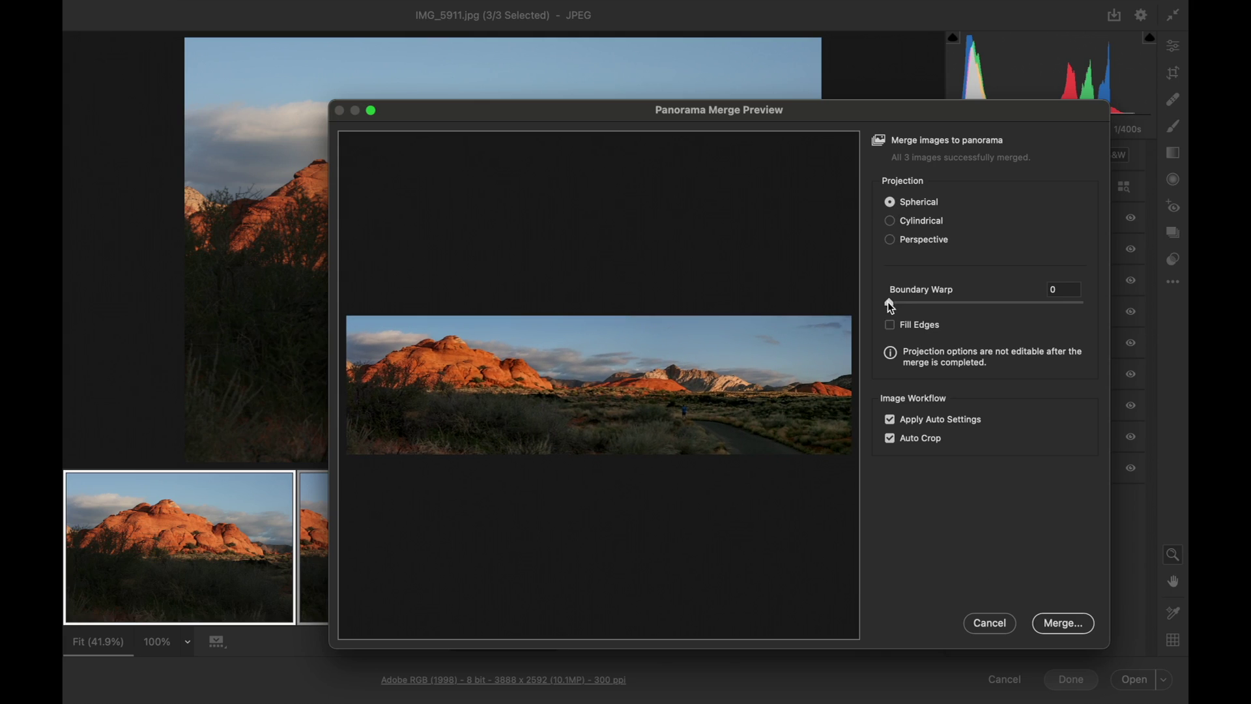
pyautogui.moveTo(889, 303); pyautogui.dragTo(975, 317)
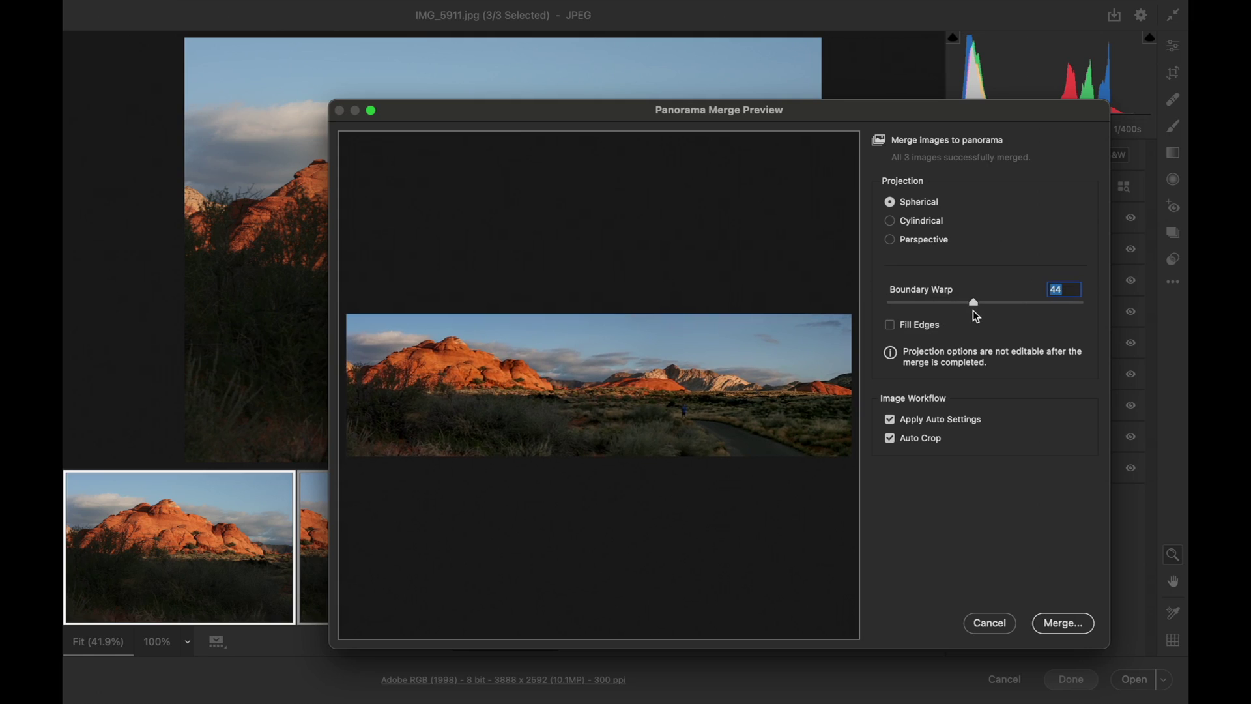
# Compare Auto Crop and Fill Edges, leaving Fill Edges on and Auto Crop off
pyautogui.click(890, 324)
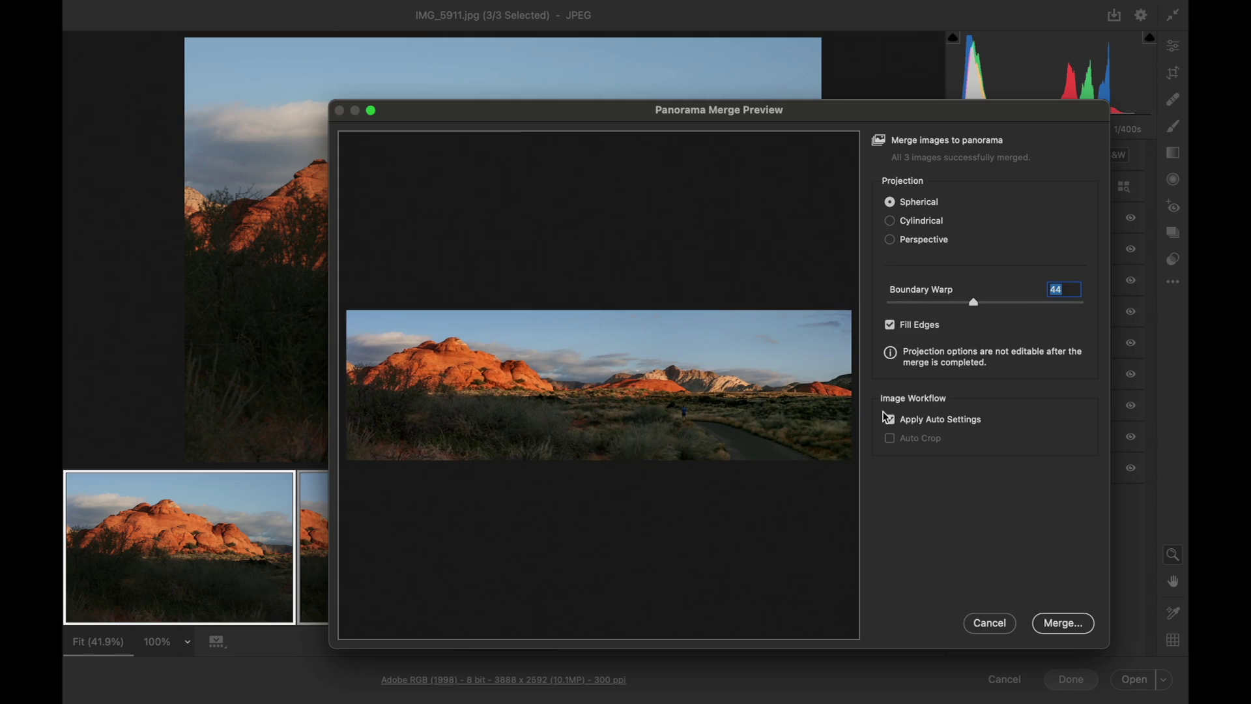
pyautogui.click(891, 325)
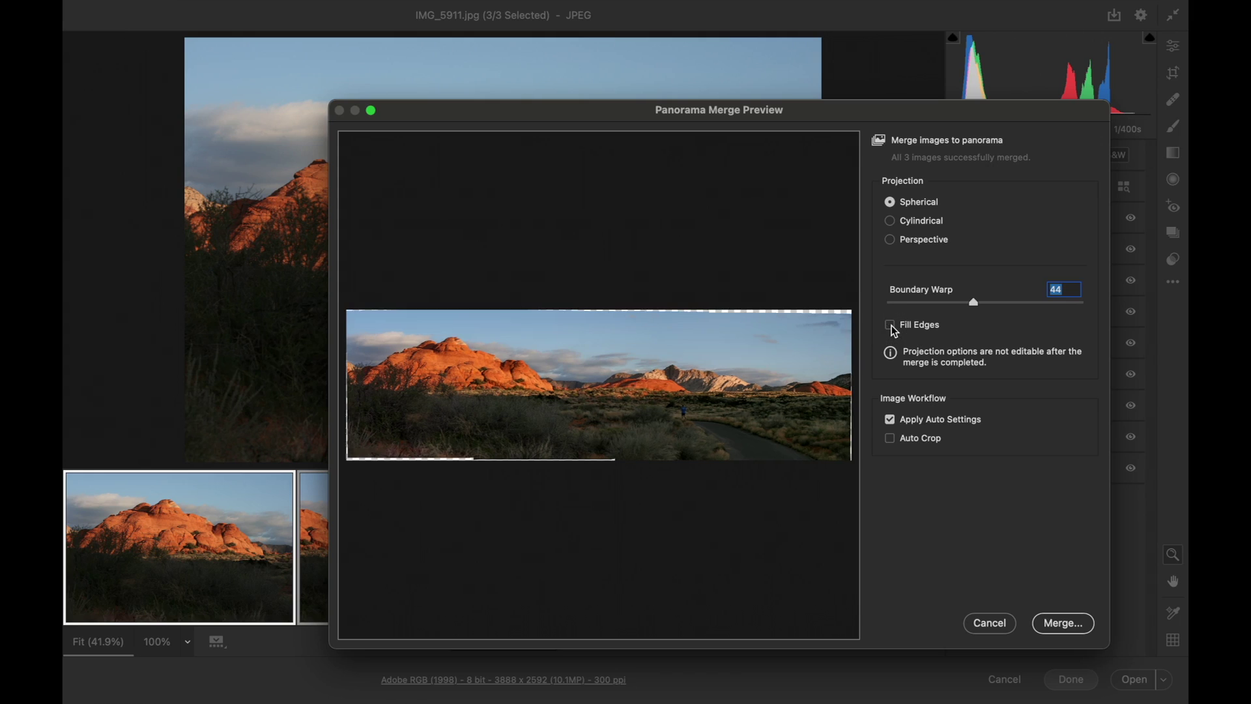
pyautogui.click(890, 440)
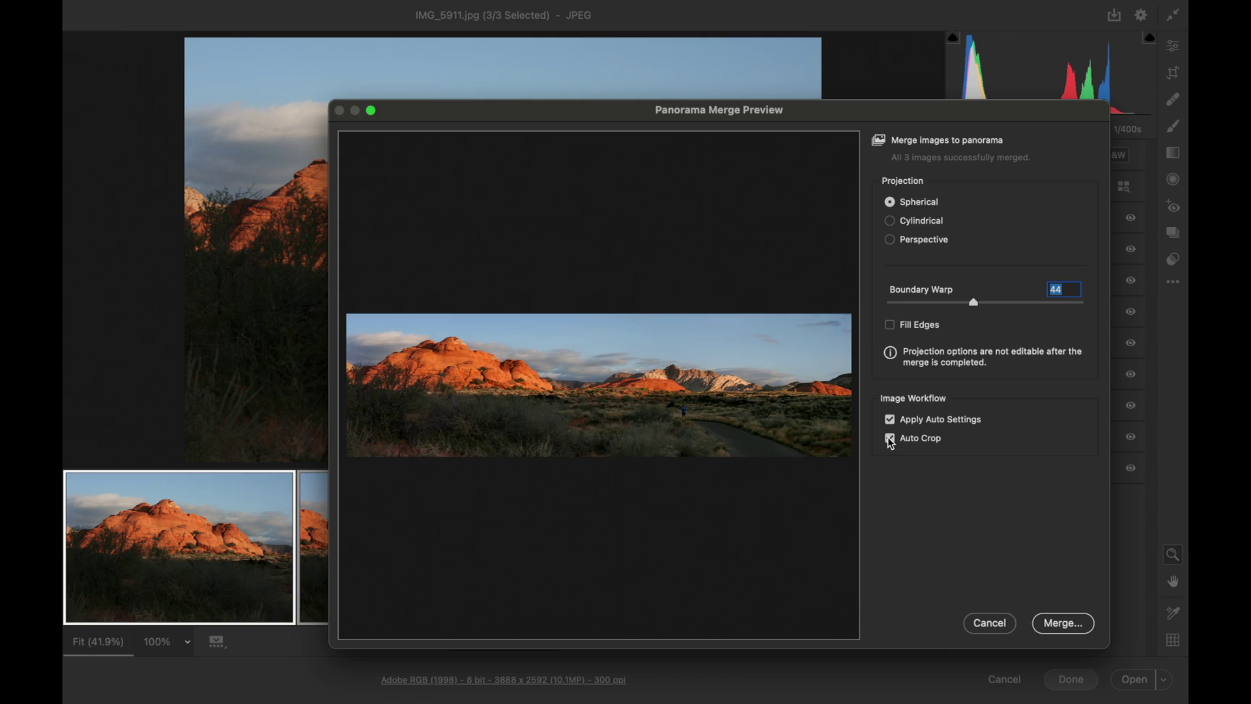
pyautogui.click(890, 440)
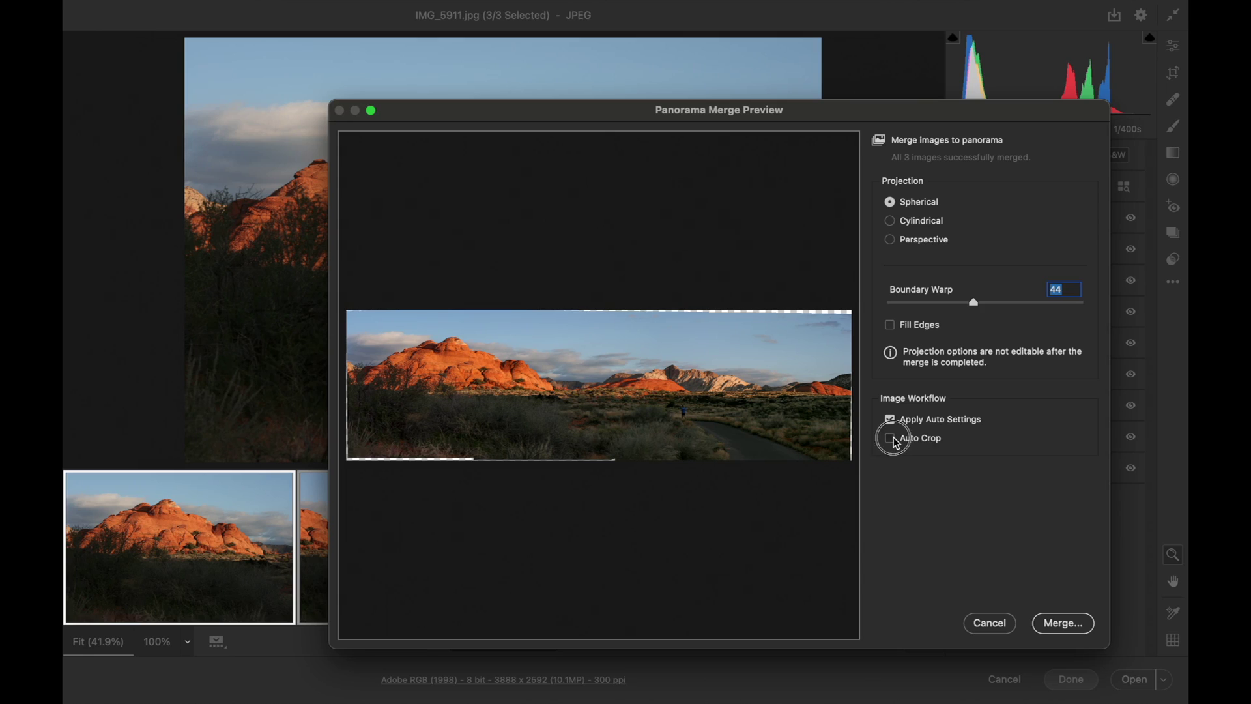
pyautogui.click(891, 440)
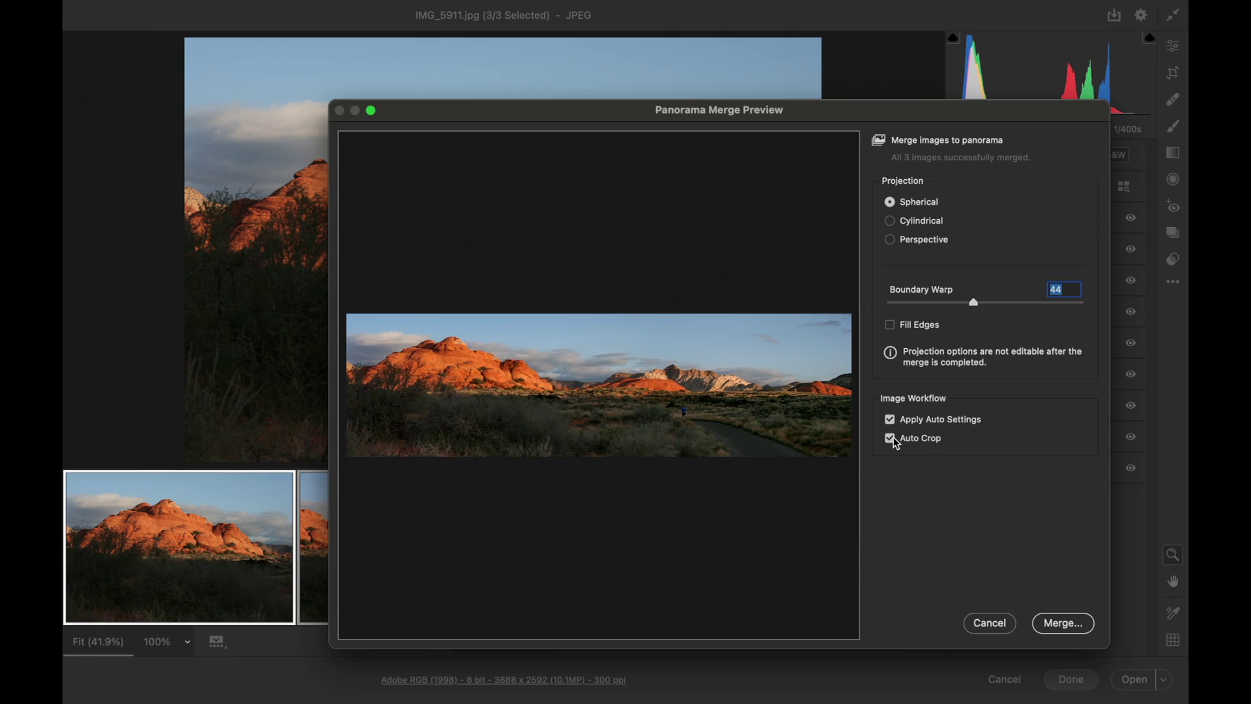
pyautogui.click(892, 439)
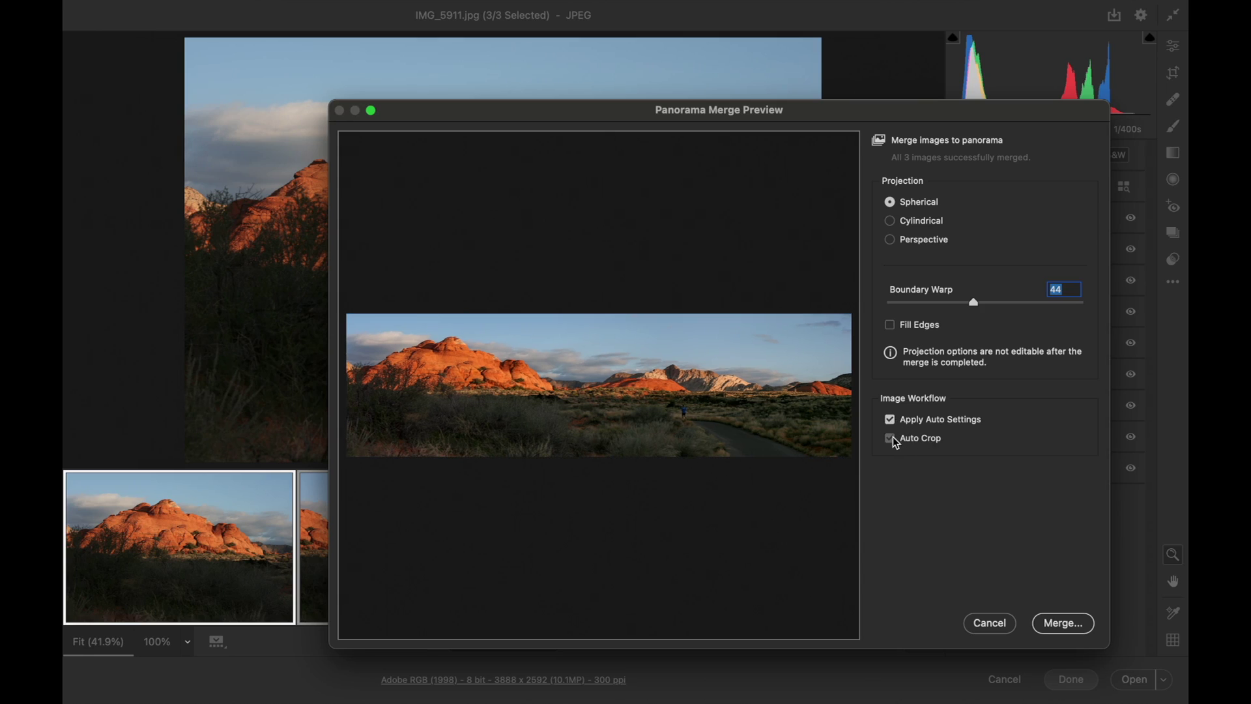
pyautogui.click(891, 325)
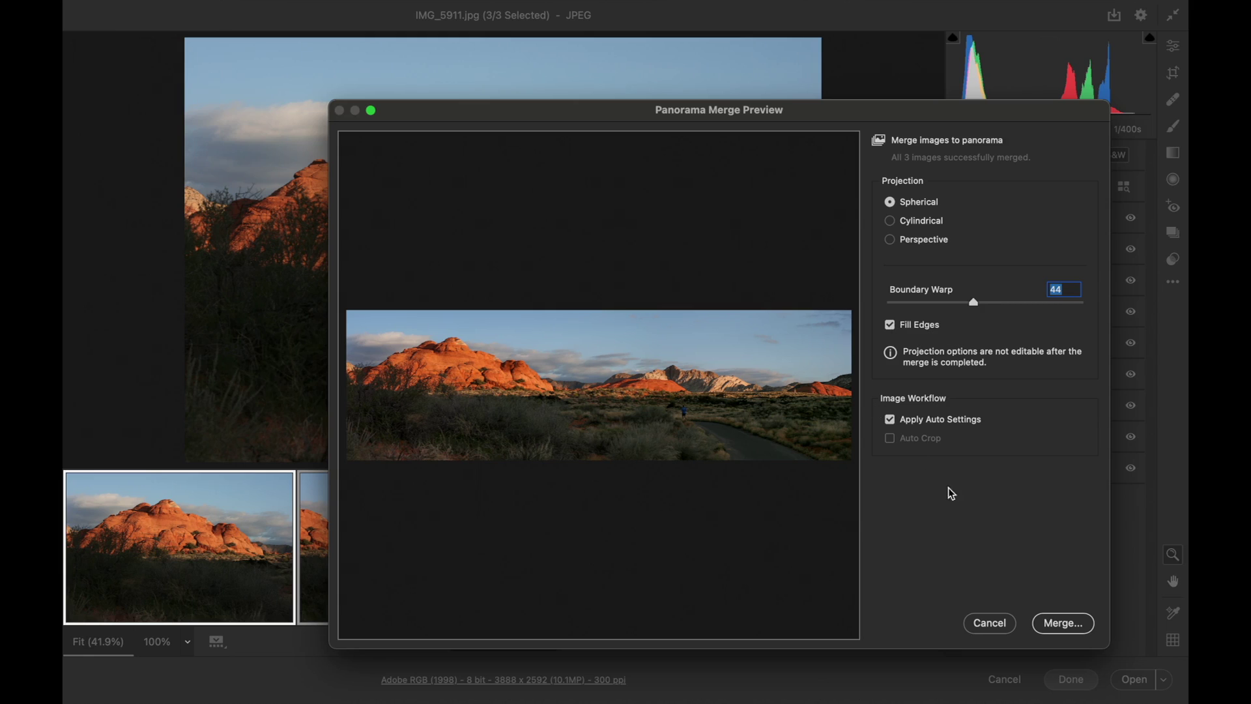
# Merge the panorama and save it as IMG_5911-Pano.dng in B02-08_Exercise
pyautogui.click(1054, 623)
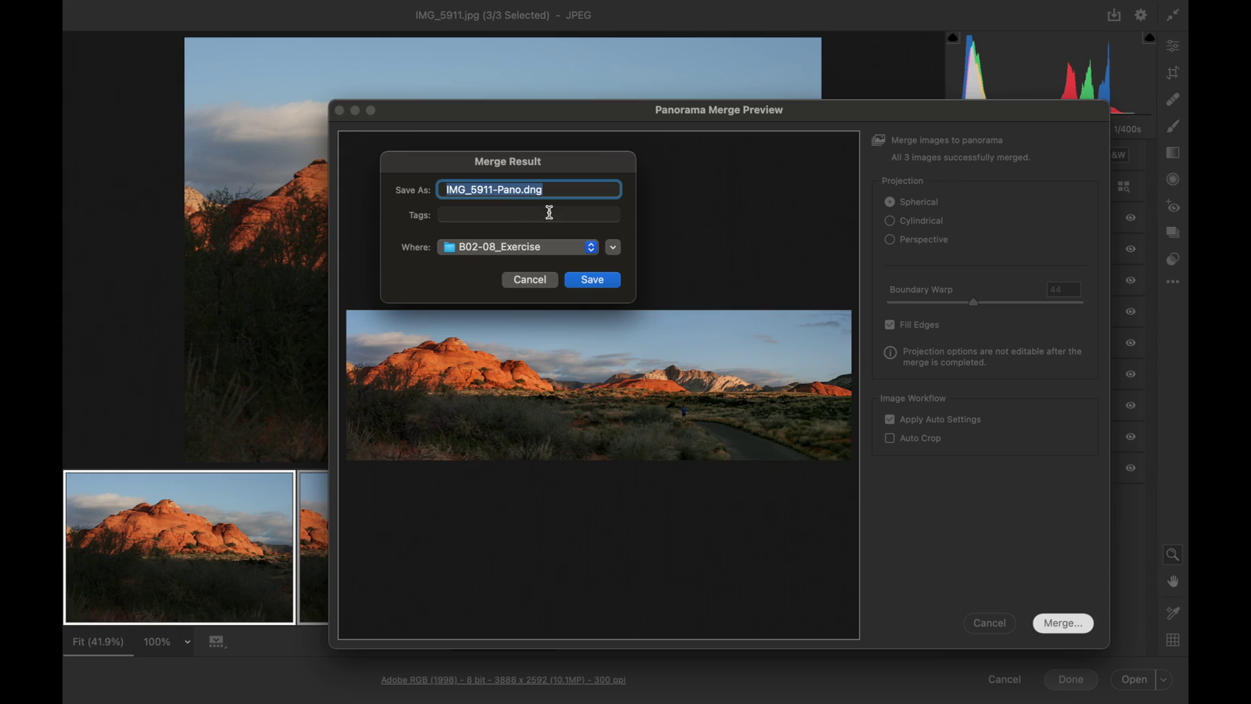
pyautogui.click(590, 277)
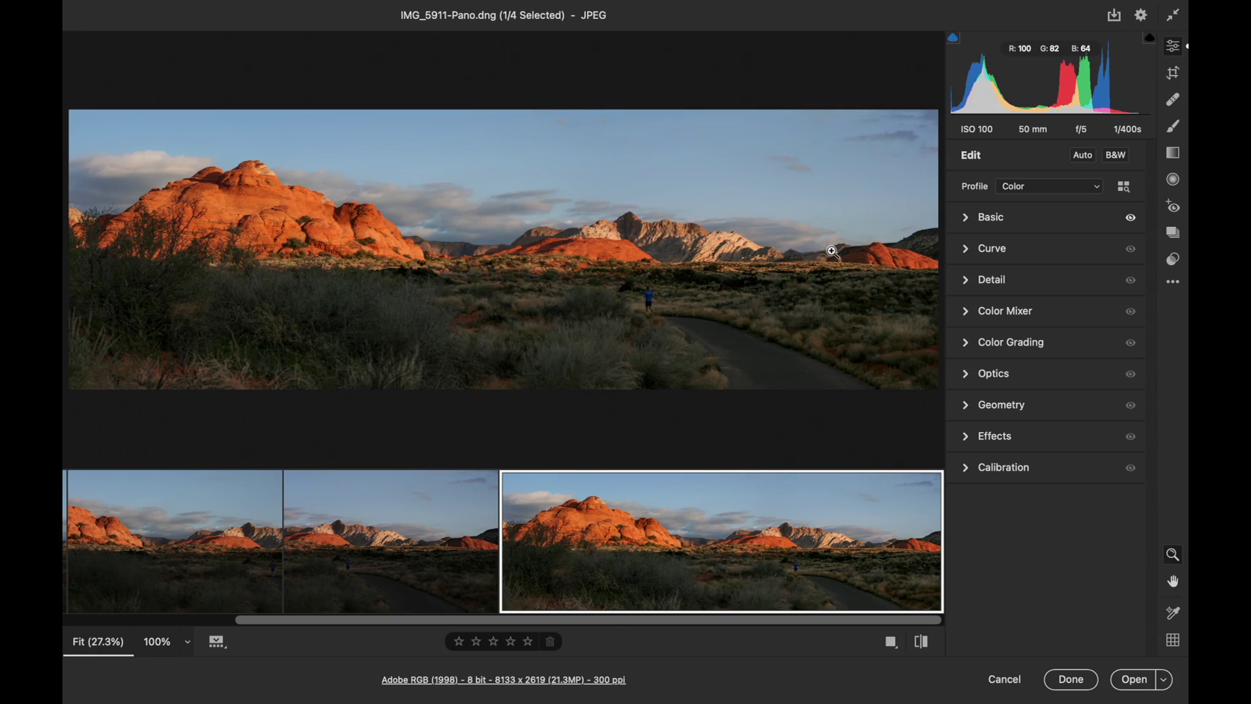
# Drag the histogram to raise Shadows, lift Whites to 25 and Blacks to 4
pyautogui.click(1012, 89)
pyautogui.moveTo(1012, 90); pyautogui.dragTo(1062, 81)
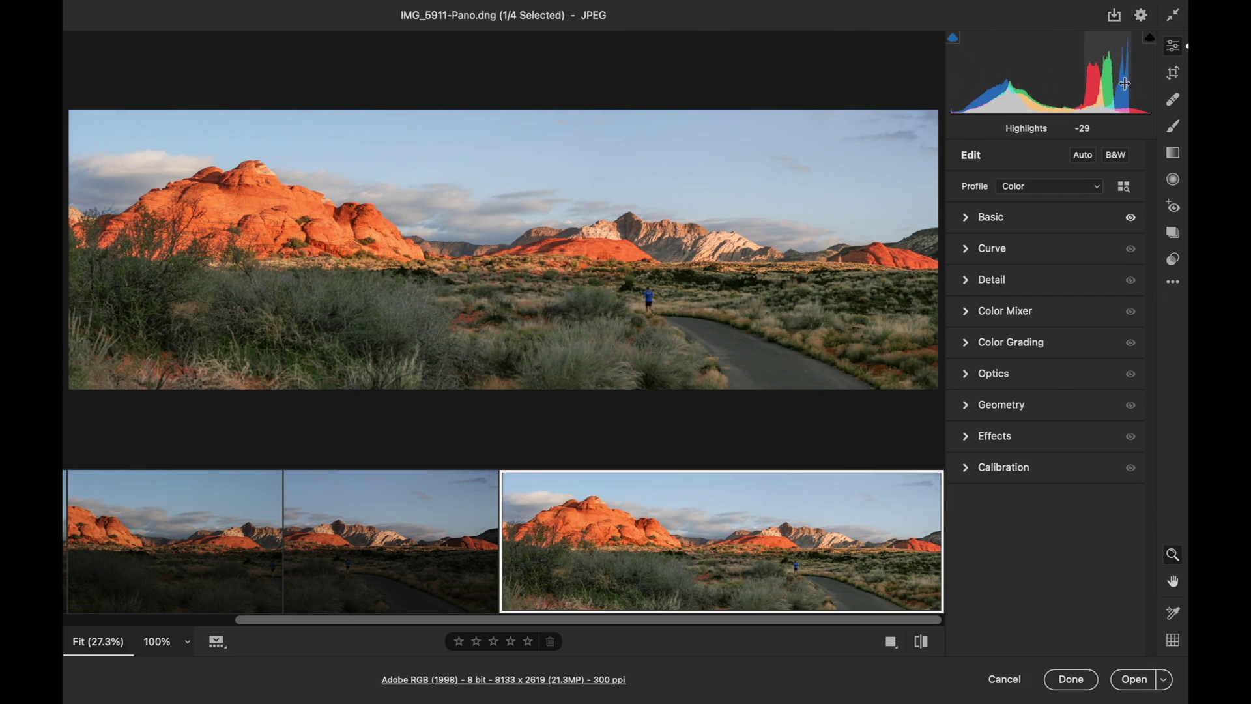
pyautogui.moveTo(1139, 91)
pyautogui.mouseDown()
pyautogui.moveTo(1160, 77)
pyautogui.moveTo(1141, 92)
pyautogui.mouseUp()
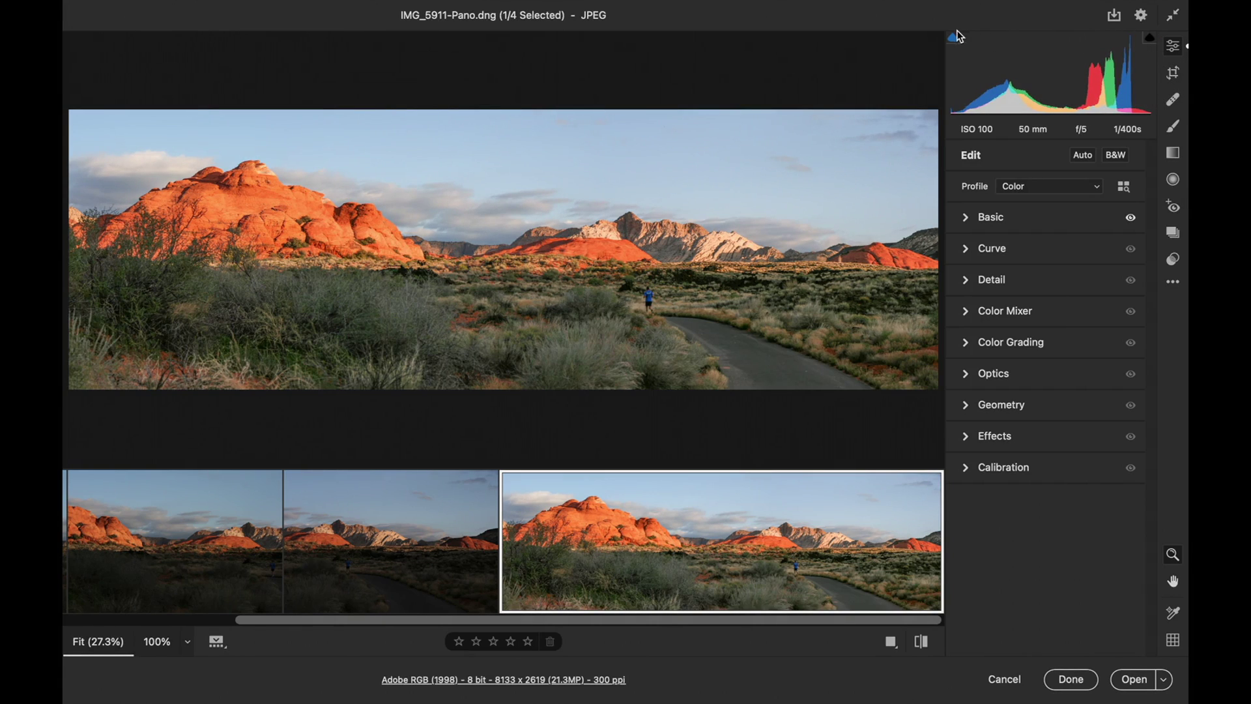
pyautogui.moveTo(954, 90); pyautogui.dragTo(955, 89)
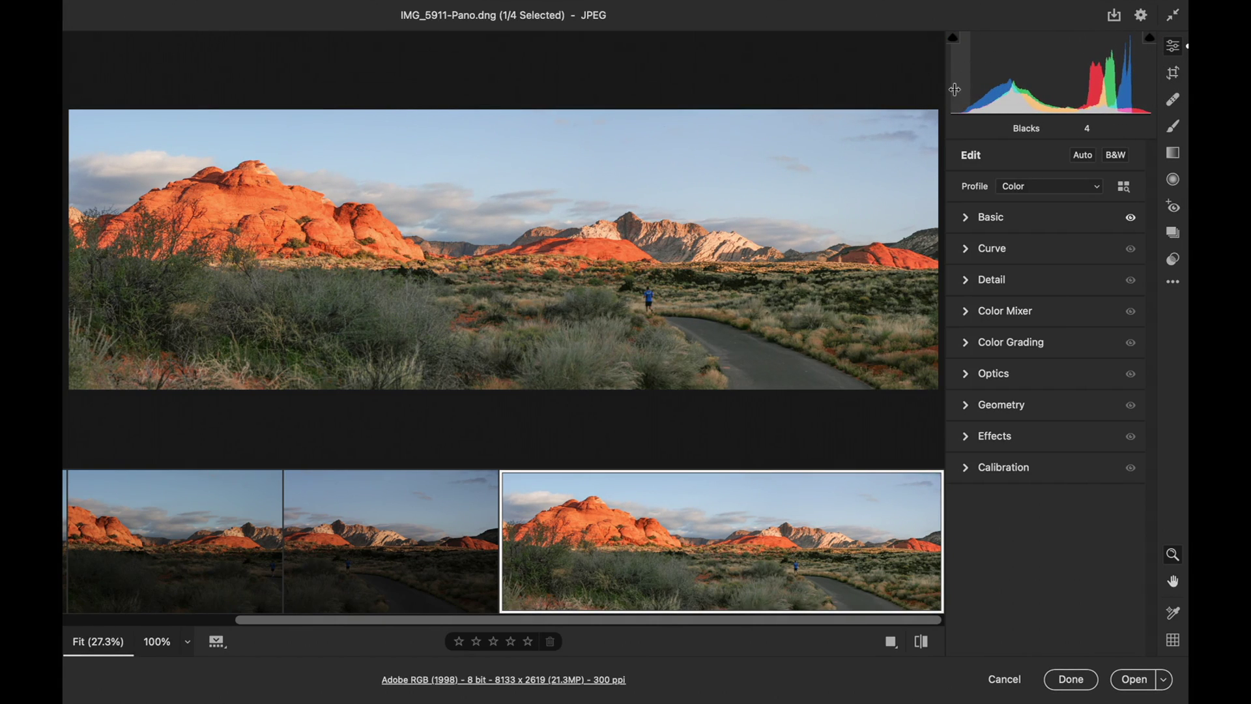
# In the Basic panel, set Texture +9, Clarity +39, Dehaze +26 and Blacks +21
pyautogui.click(966, 219)
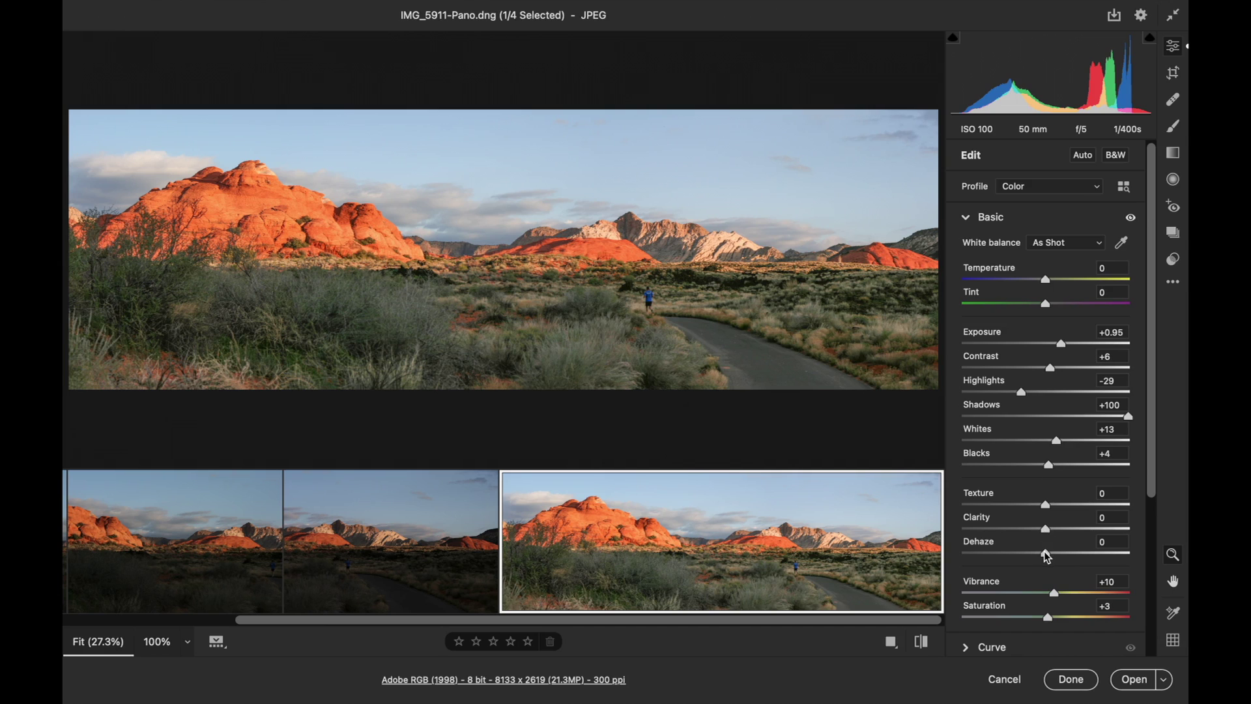
pyautogui.moveTo(1046, 556); pyautogui.dragTo(1061, 463)
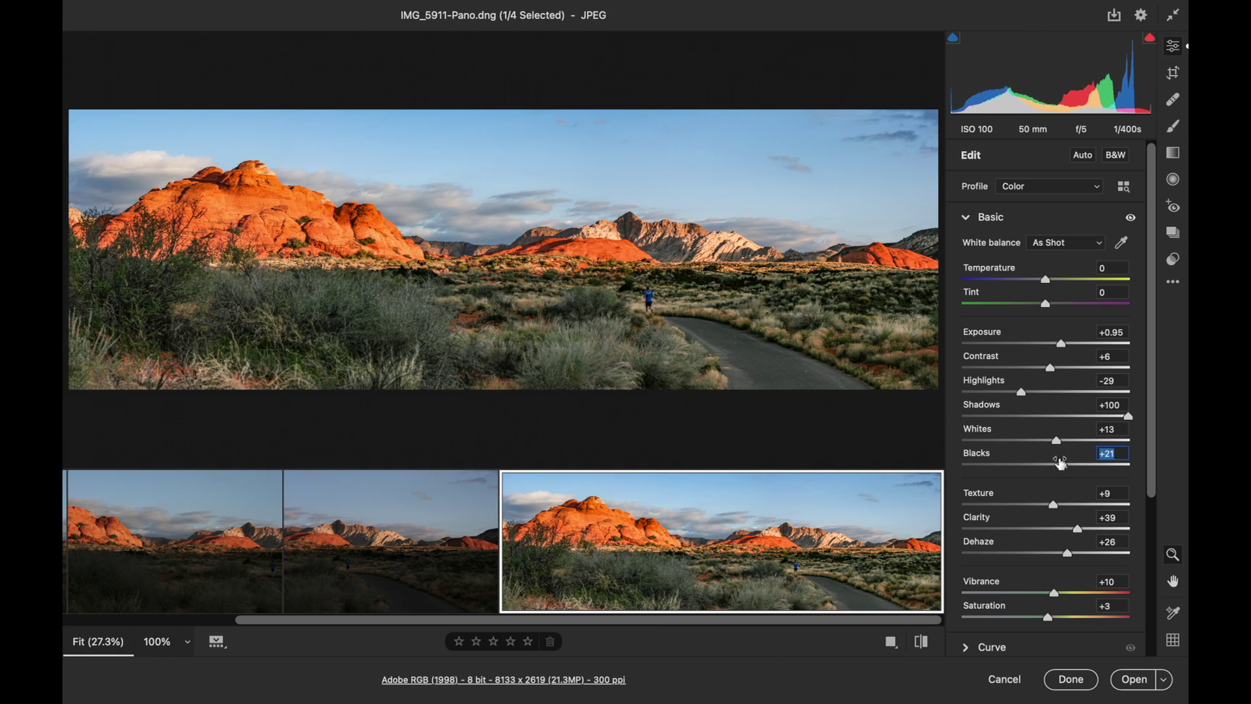
# Open IMG_5911-Pano.dng in Photoshop and fit the panorama to the window
pyautogui.click(1134, 683)
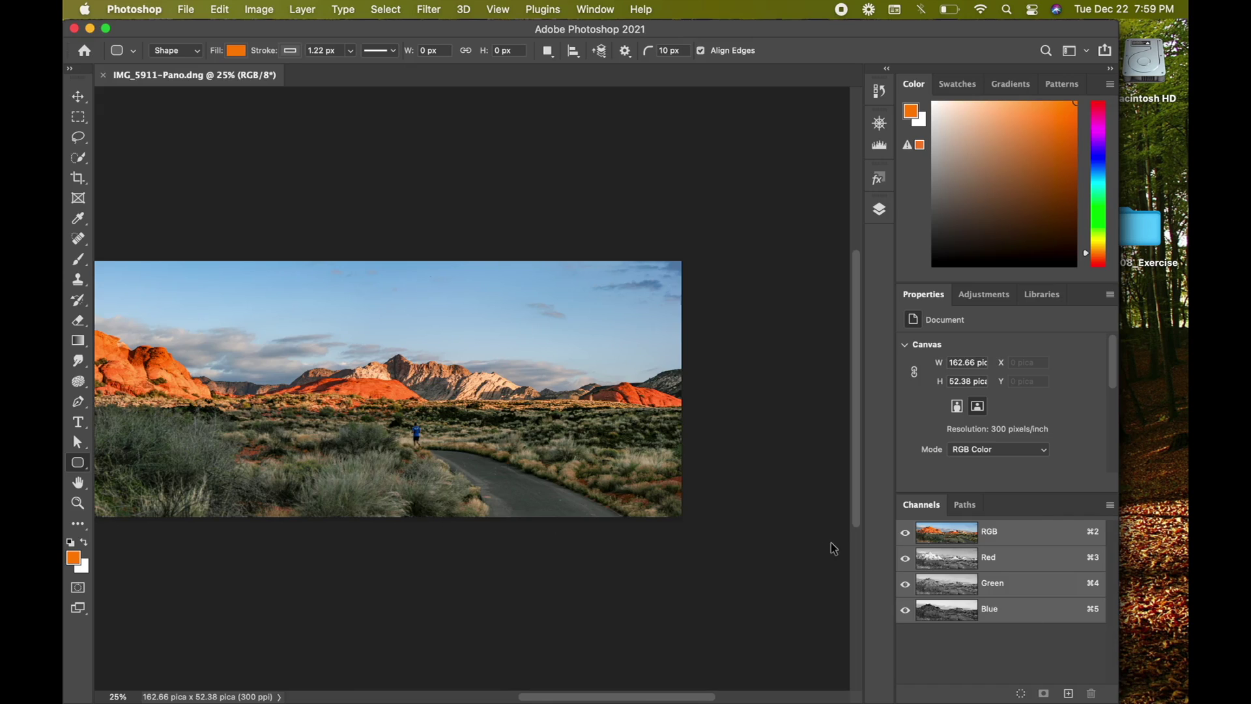
pyautogui.press('super+0')
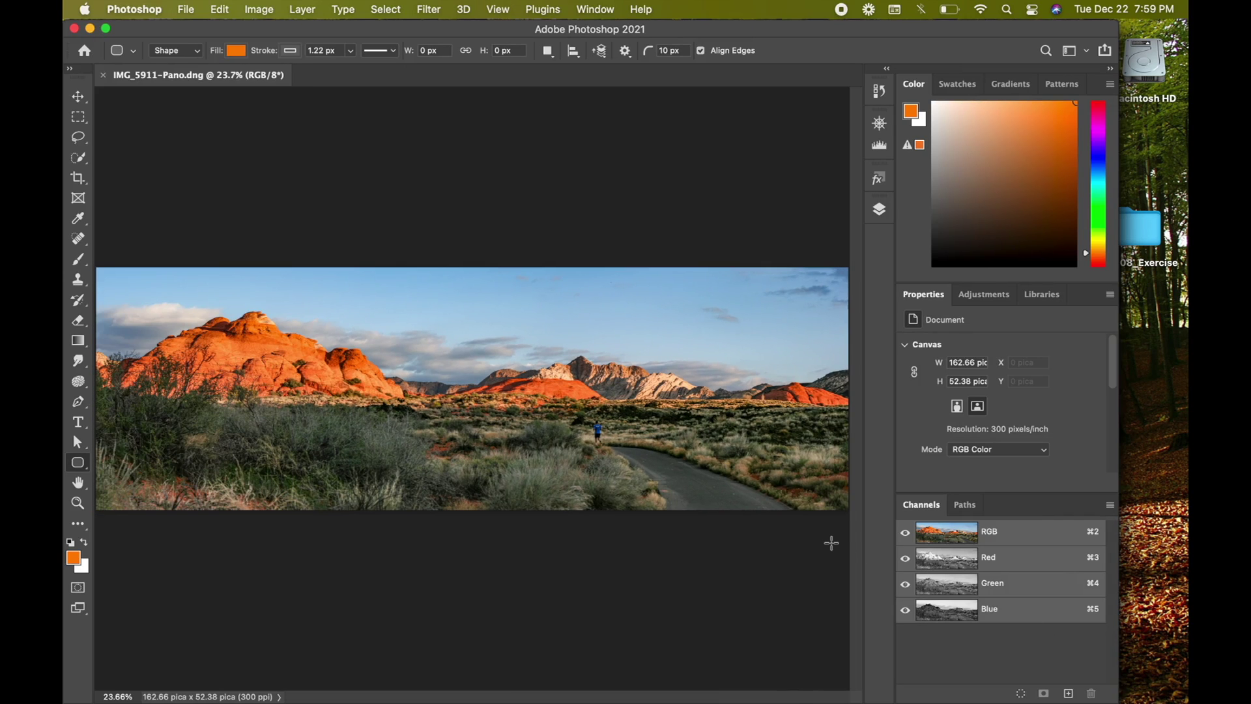